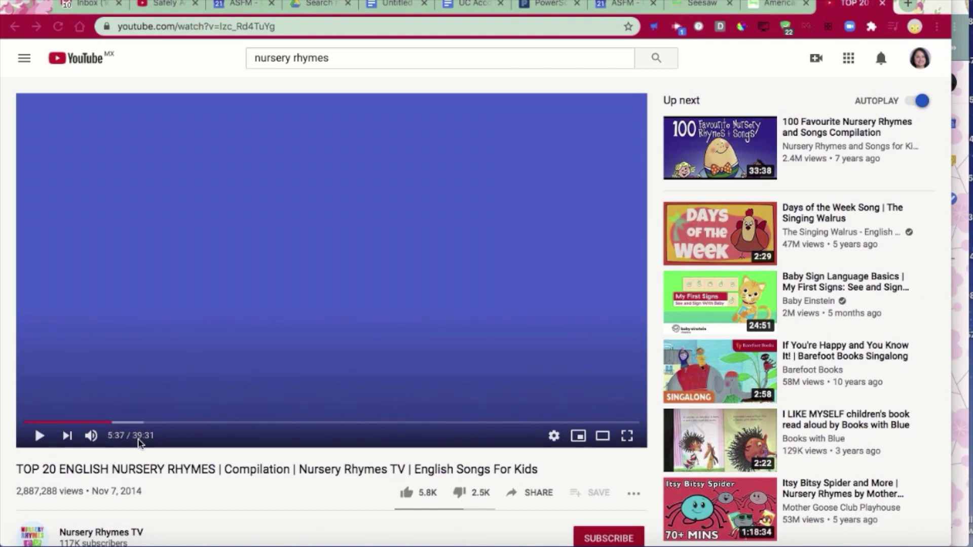
# Scrub the nursery rhymes compilation to locate the bus-song clip's start near 3:46 and end at 5:38
pyautogui.click(83, 422)
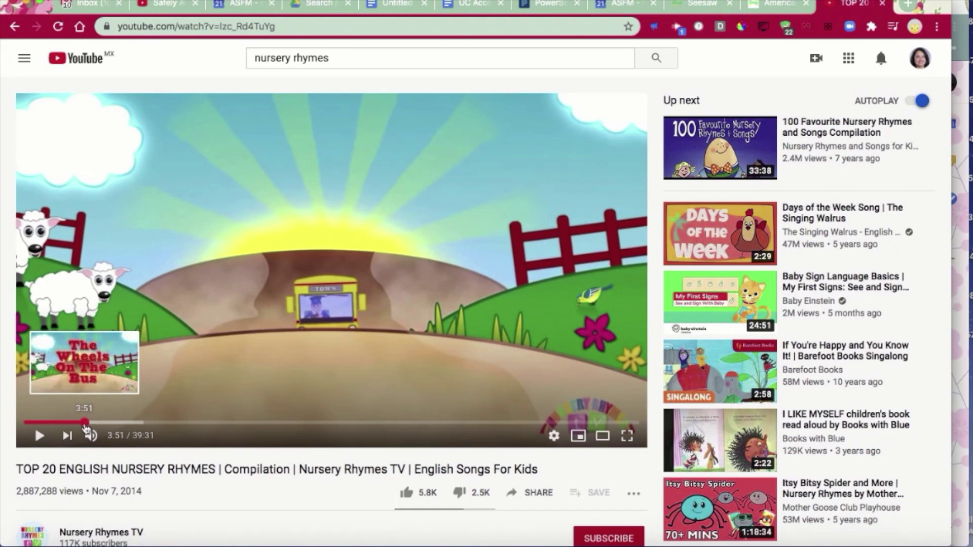
pyautogui.moveTo(85, 425); pyautogui.dragTo(113, 430)
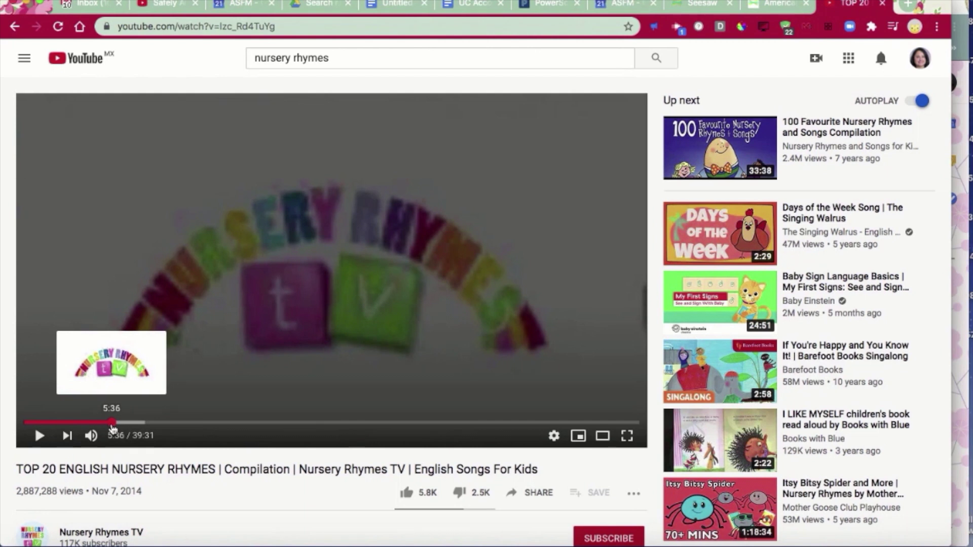
pyautogui.moveTo(113, 430); pyautogui.dragTo(113, 430)
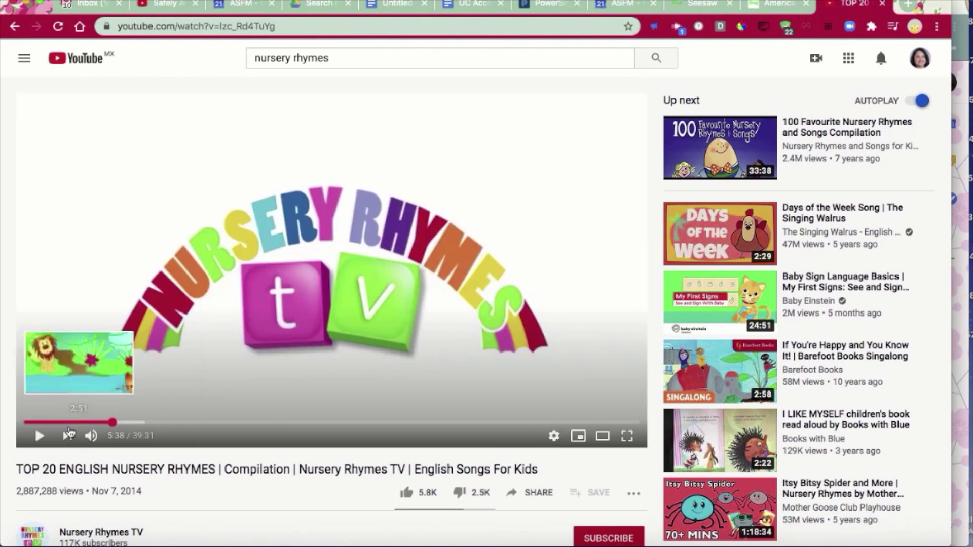
pyautogui.moveTo(90, 436)
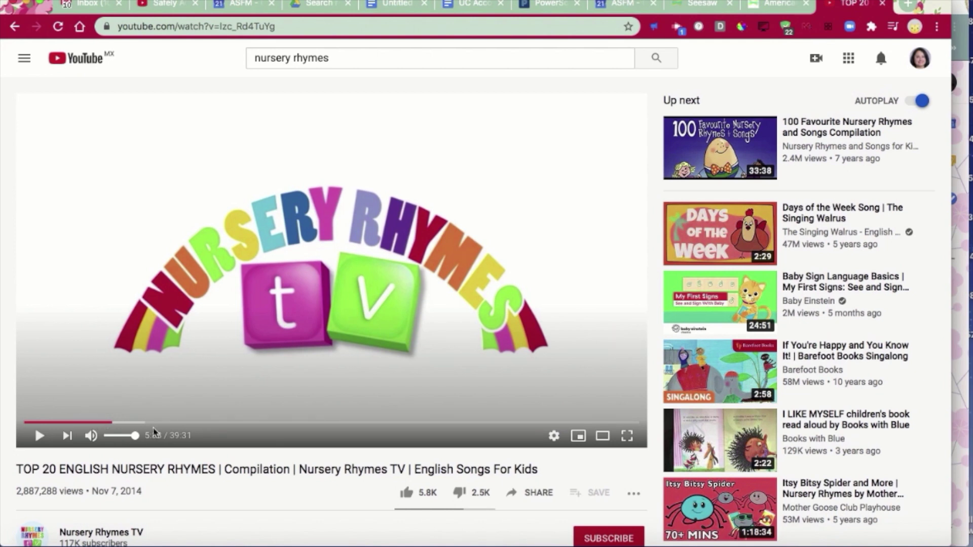
pyautogui.scroll(-1, 436, 463)
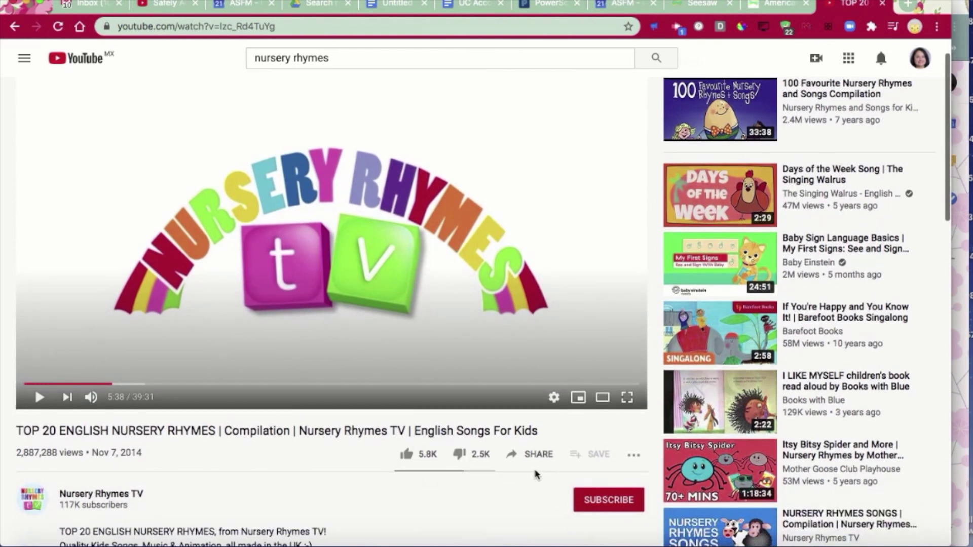
# Copy the video's embed URL starting at 5:38 and paste it into the untitled Google Doc
pyautogui.click(538, 457)
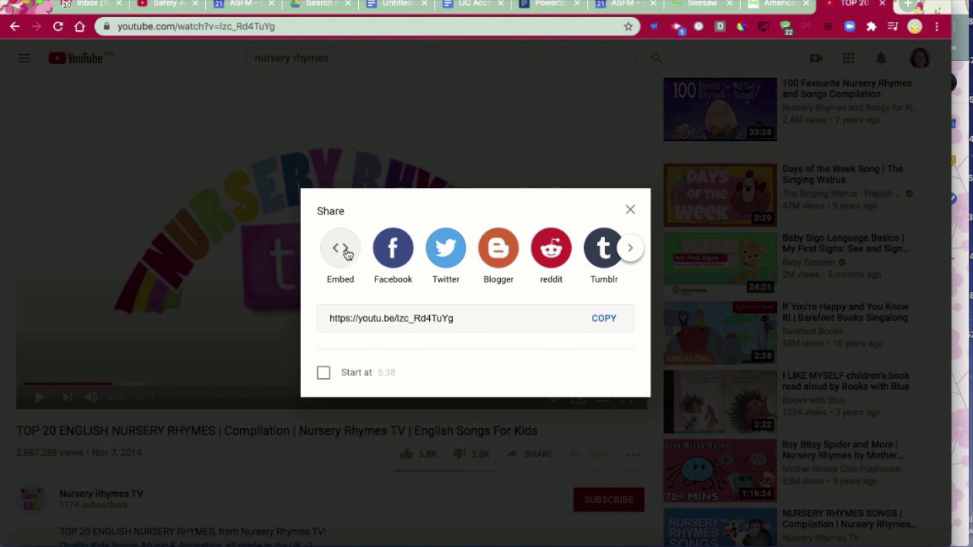
pyautogui.click(344, 257)
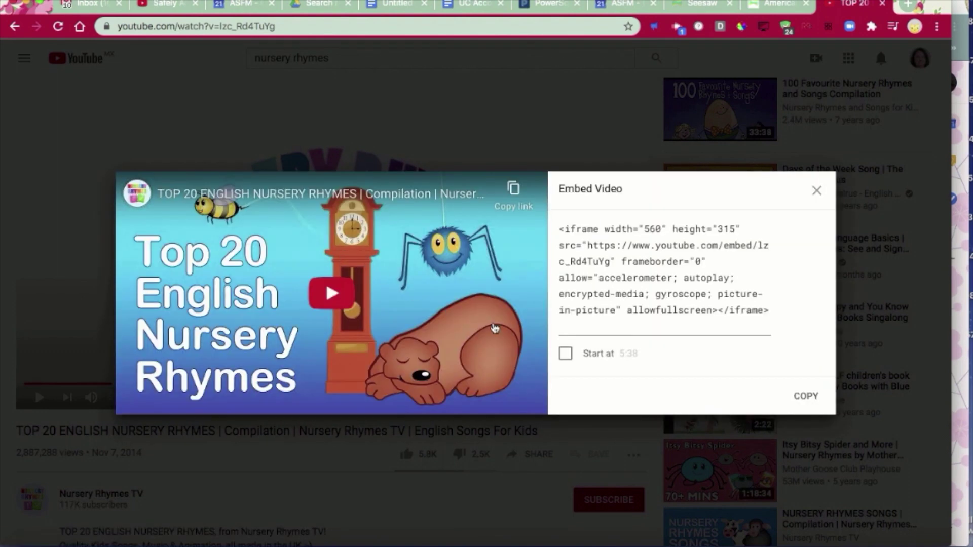
pyautogui.click(566, 354)
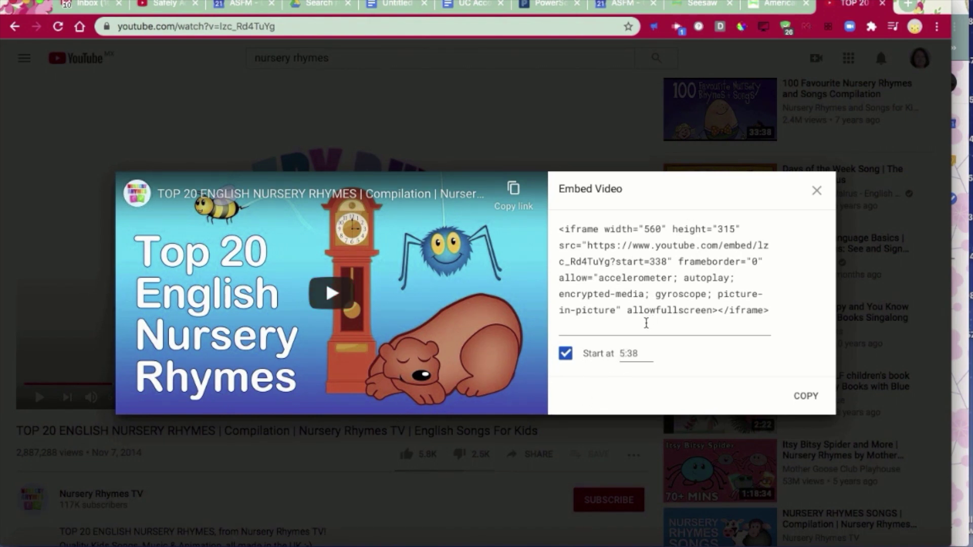
pyautogui.moveTo(587, 246); pyautogui.dragTo(665, 265)
pyautogui.press('super+c')
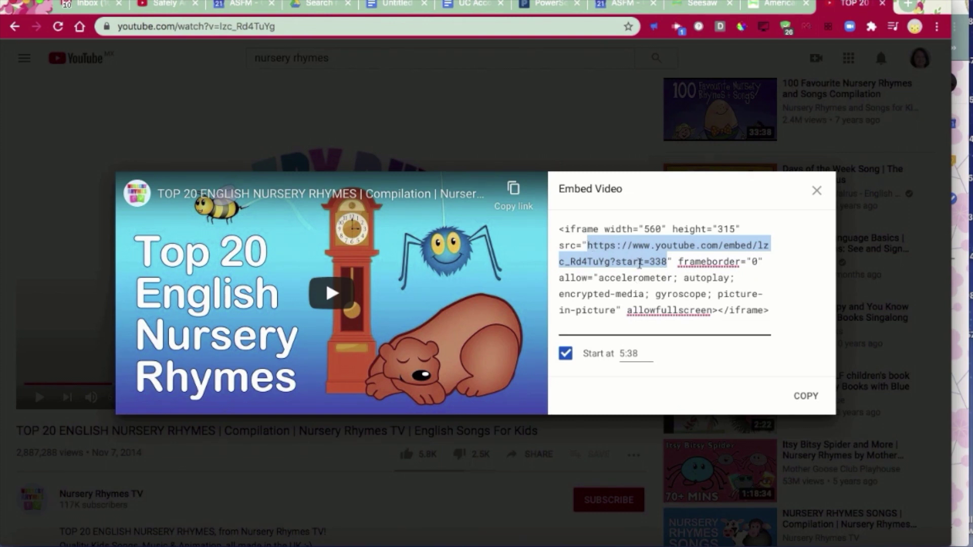
pyautogui.press('super+5')
pyautogui.press('super+v')
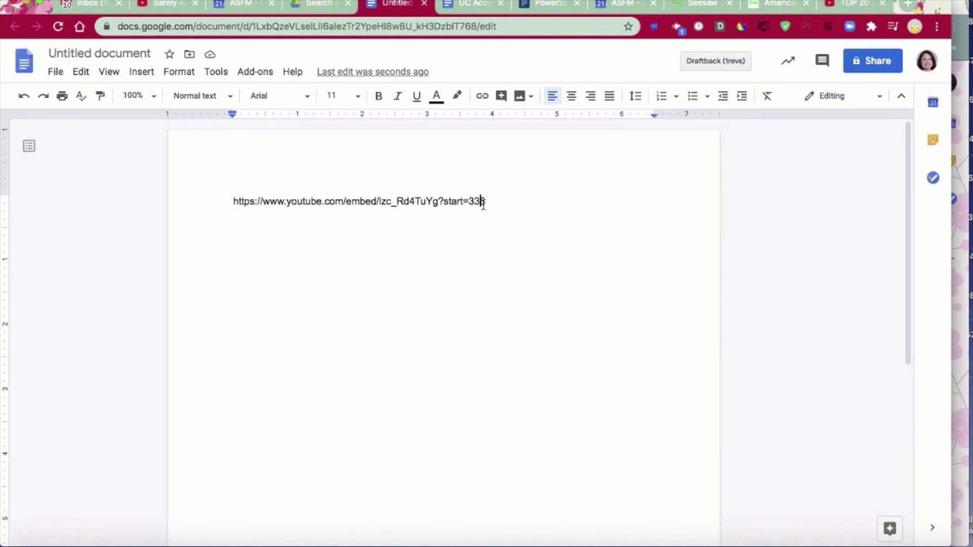
# Change the URL's start=338 to start=225&end=337, make it a link, and type 3:45 below
pyautogui.press('BackSpace')
pyautogui.press('BackSpace')
pyautogui.press('BackSpace')
pyautogui.write('225')
pyautogui.write('&')
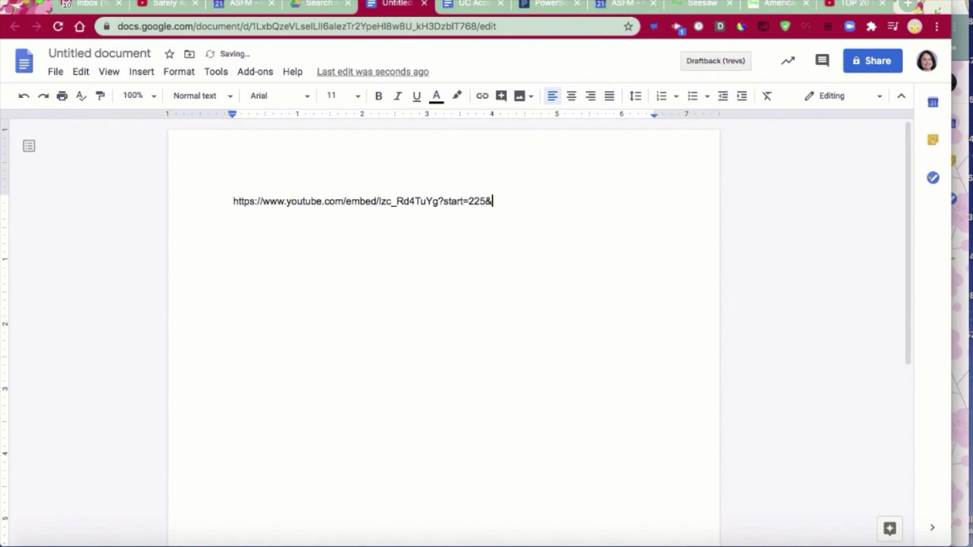
pyautogui.write('end')
pyautogui.write('=')
pyautogui.write('33')
pyautogui.write('7')
pyautogui.press('Return')
pyautogui.press('Return')
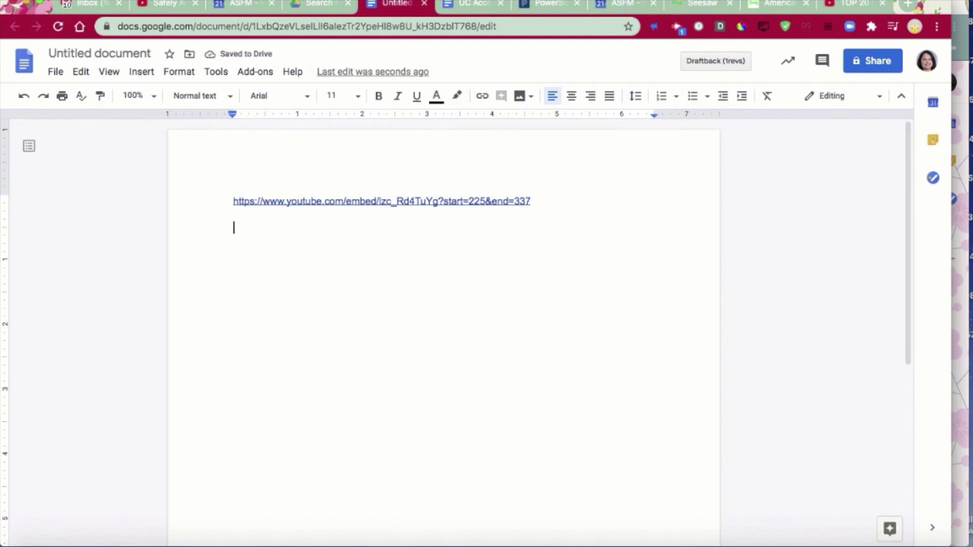
pyautogui.write('3:45')
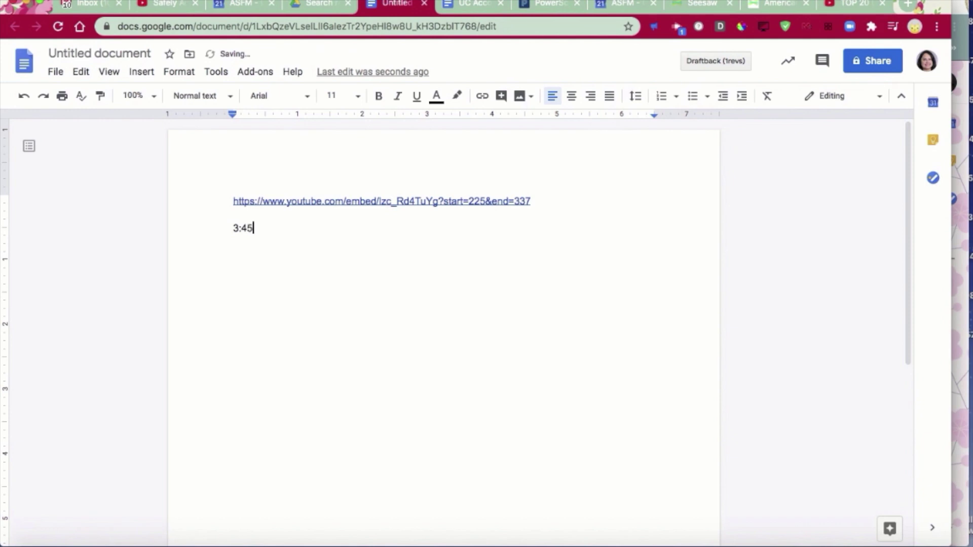
# Write the clip notes 'Begin: 3:45' and 'End: 5:37' beneath the embed link
pyautogui.click(234, 229)
pyautogui.write('Begin:')
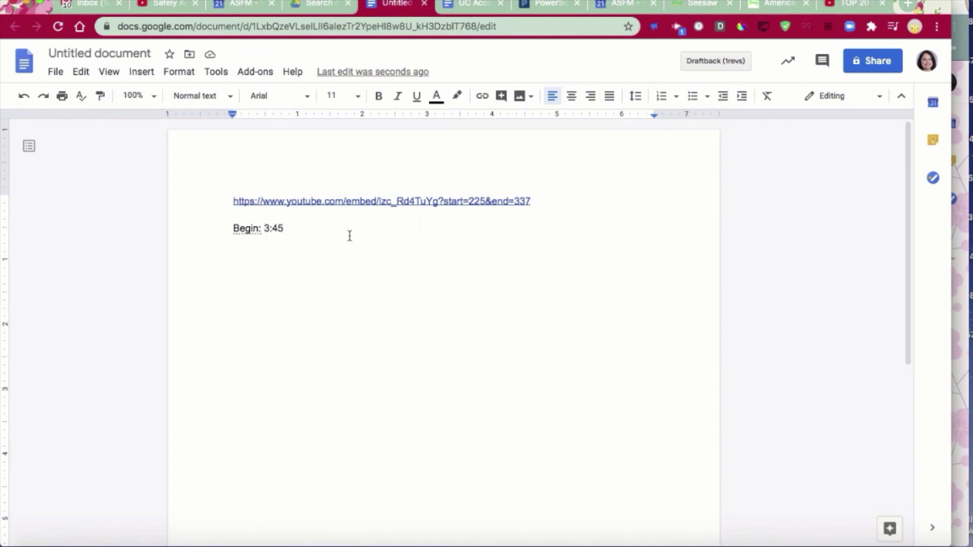
pyautogui.click(308, 229)
pyautogui.press('Return')
pyautogui.write('End')
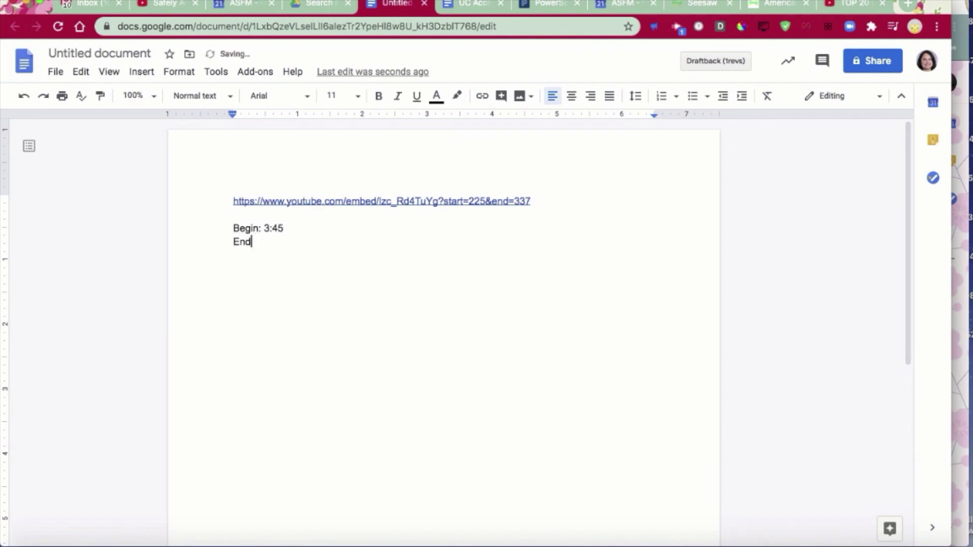
pyautogui.write(': ')
pyautogui.write('5:37')
pyautogui.click(531, 202)
# Load the start=225&end=337 embed link in a new tab and play the clip from 3:45
pyautogui.keyDown('shift'); pyautogui.click(234, 201); pyautogui.keyUp('shift')
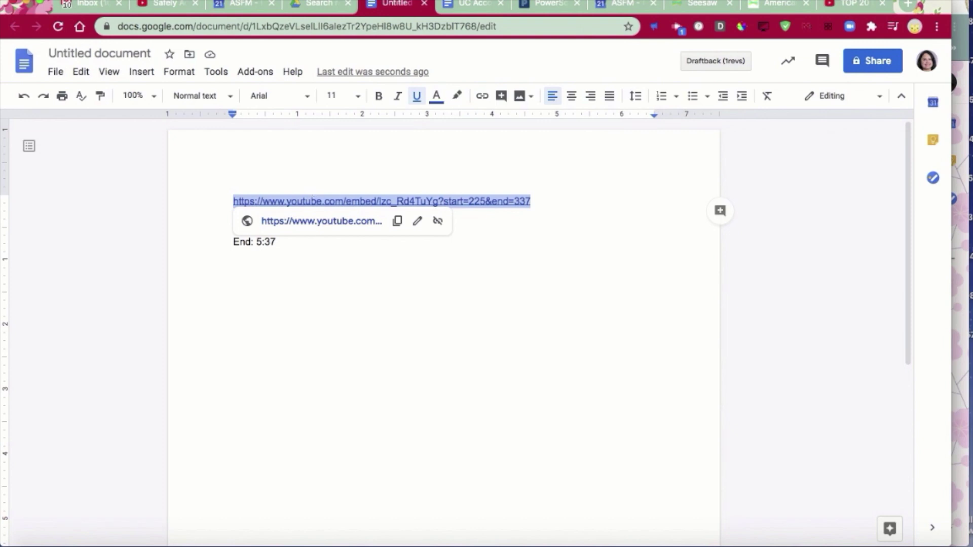
pyautogui.click(909, 6)
pyautogui.write('https://www.youtube.com/embed/Izc_Rd4TuYg?start=225&end=337')
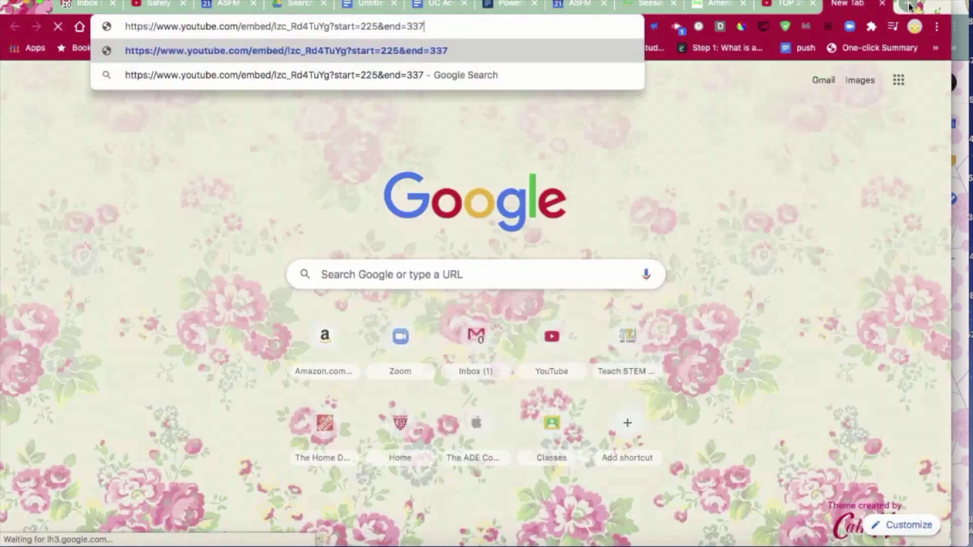
pyautogui.press('Return')
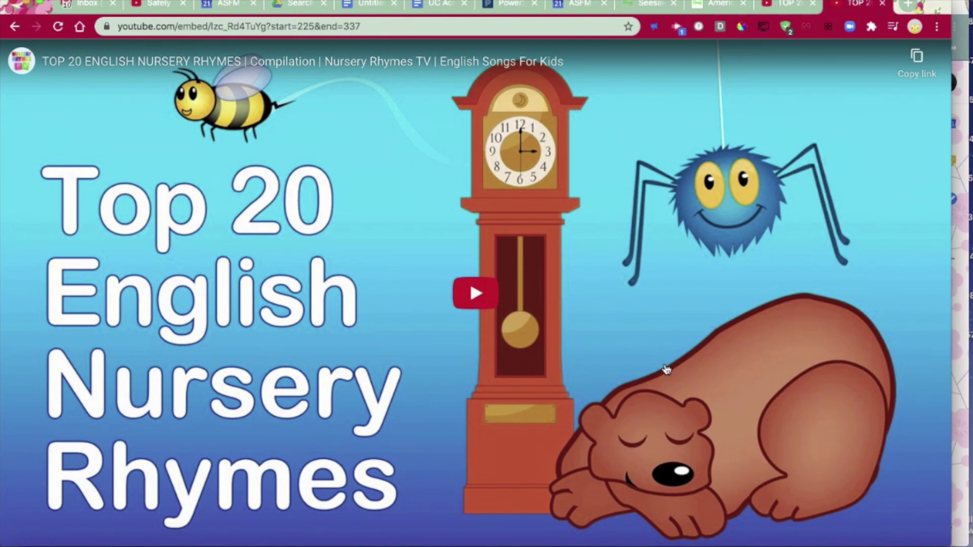
pyautogui.click(426, 386)
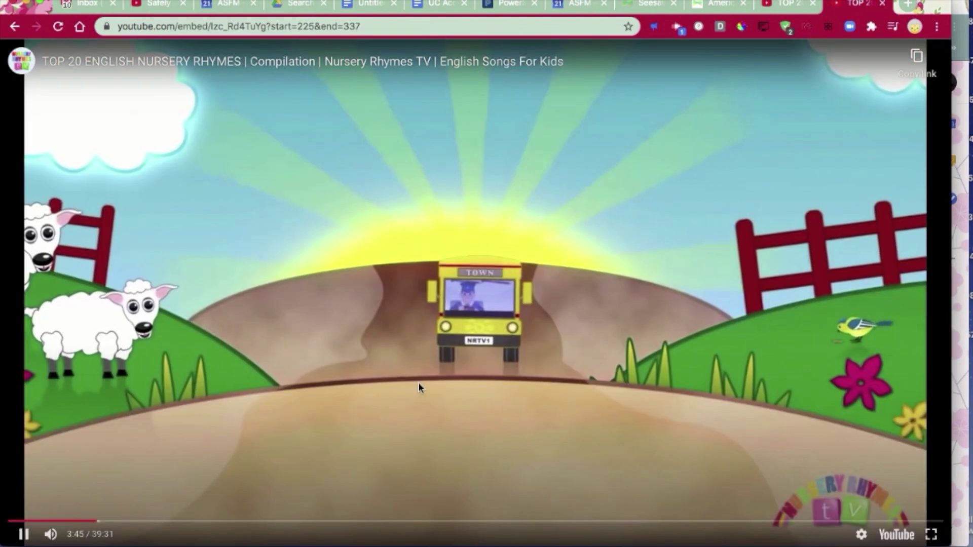